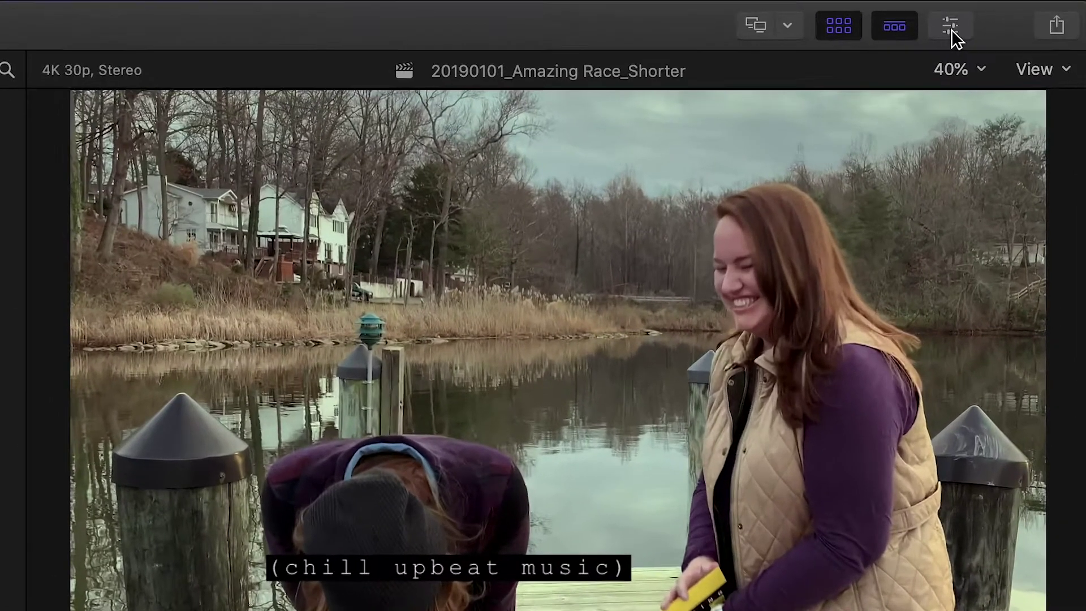
Show the caption inspector beside the viewer, revealing the first caption's 28-frame timing error
{"action": "left_click", "coordinate": [952, 29]}
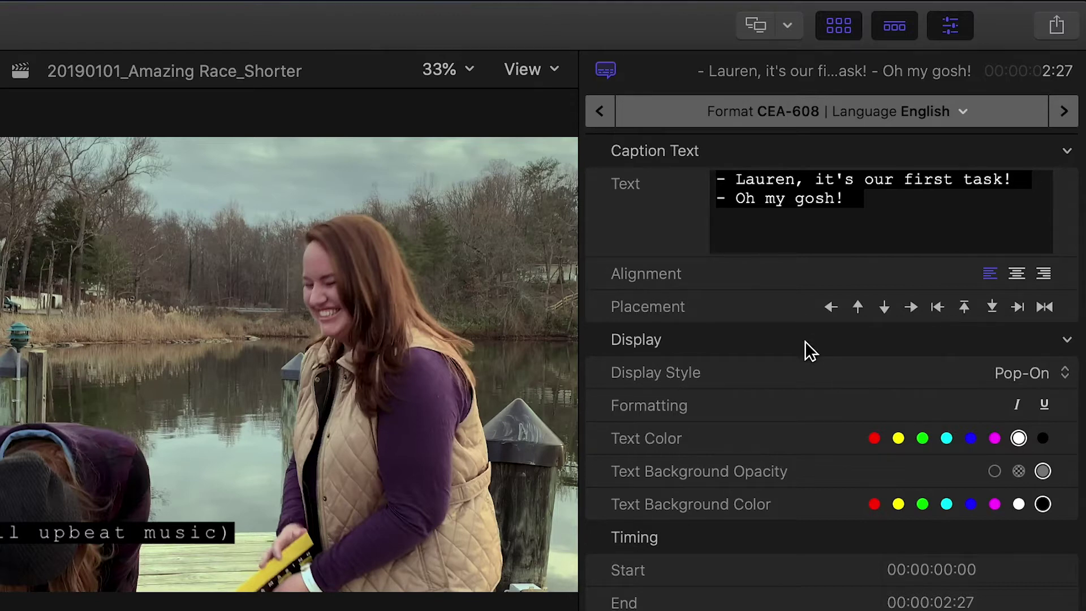
{"action": "scroll", "coordinate": [803, 357], "scroll_direction": "down", "scroll_amount": 5}
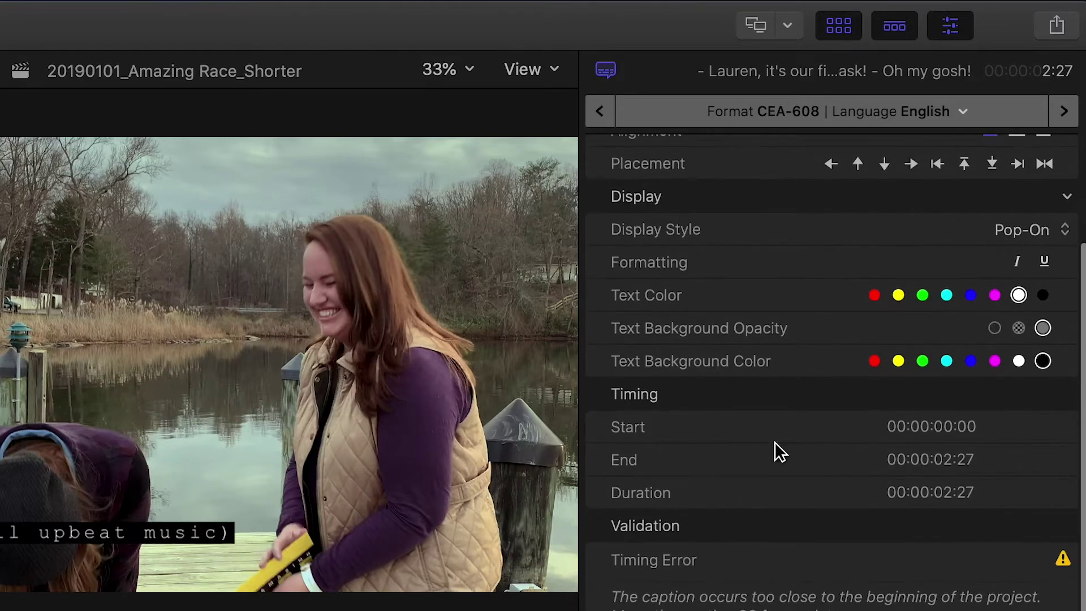
{"action": "scroll", "coordinate": [741, 532], "scroll_direction": "up", "scroll_amount": 5}
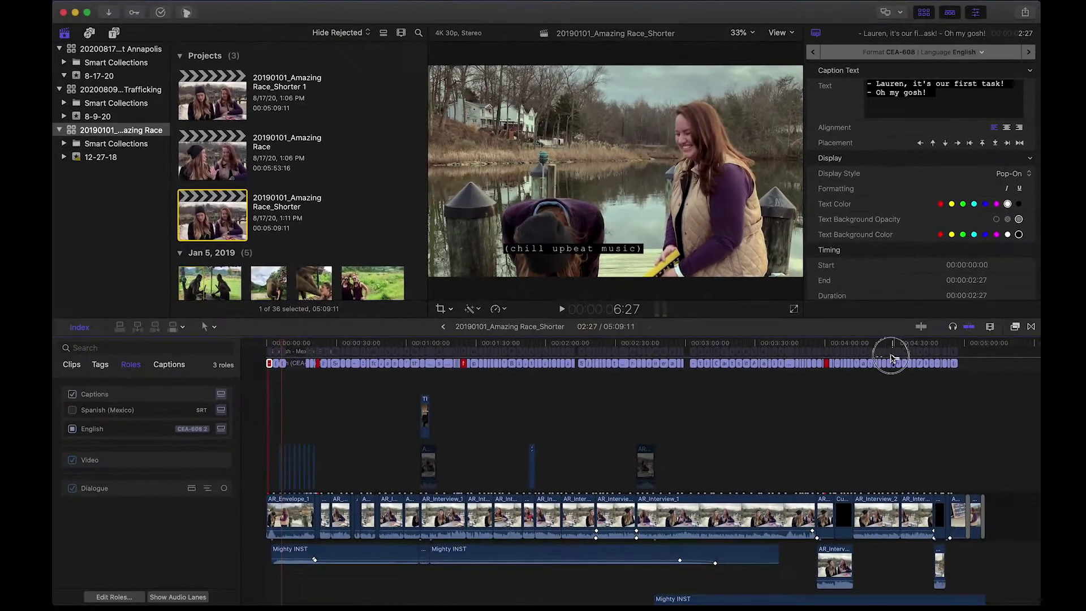
{"action": "left_click_drag", "start_coordinate": [862, 391], "coordinate": [863, 373]}
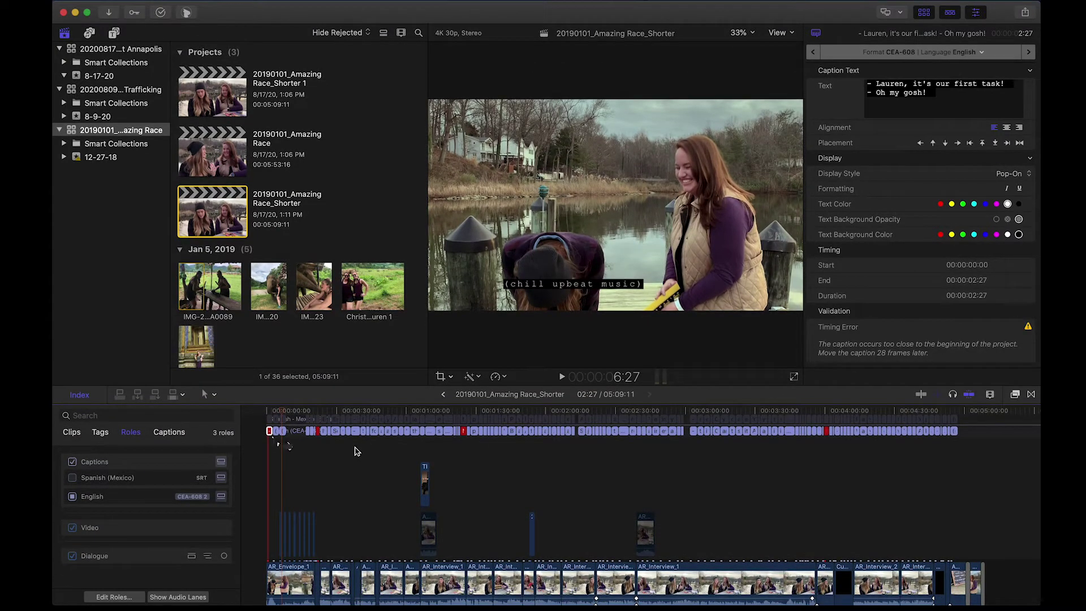
{"action": "left_click", "coordinate": [270, 432]}
{"action": "left_click", "coordinate": [955, 431], "text": "shift"}
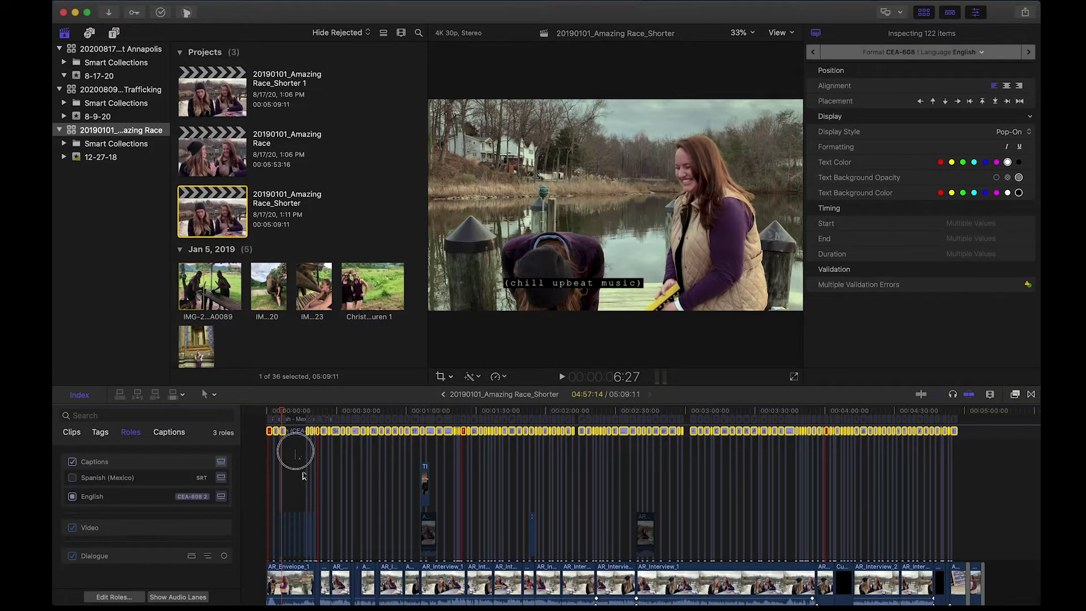
{"action": "left_click", "coordinate": [296, 450]}
{"action": "left_click", "coordinate": [271, 433]}
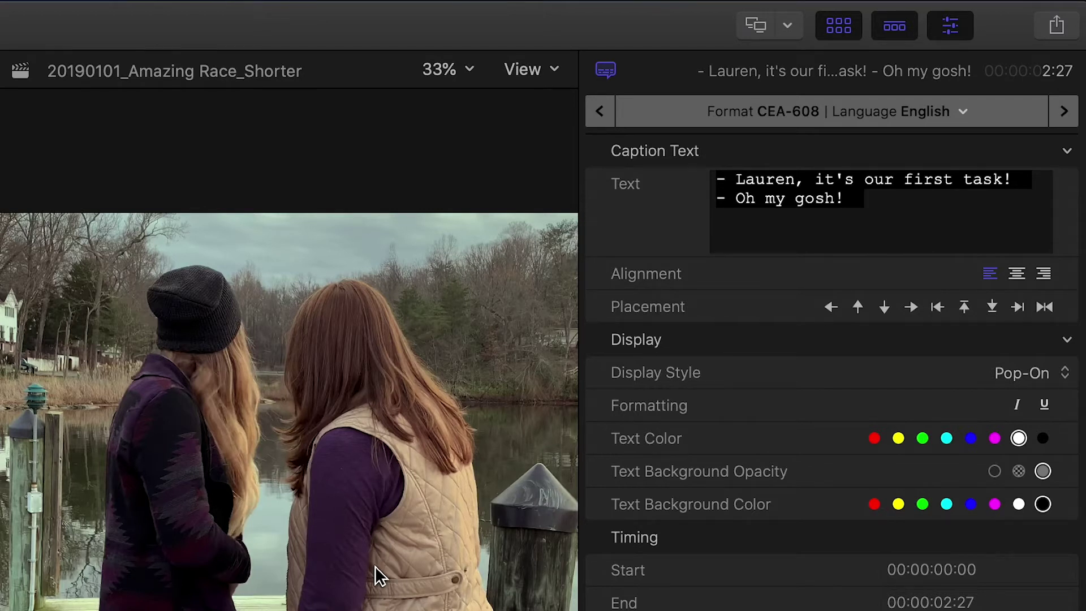
Add a second, left-aligned empty text field above the caption's dialogue text
{"action": "left_click", "coordinate": [1068, 150]}
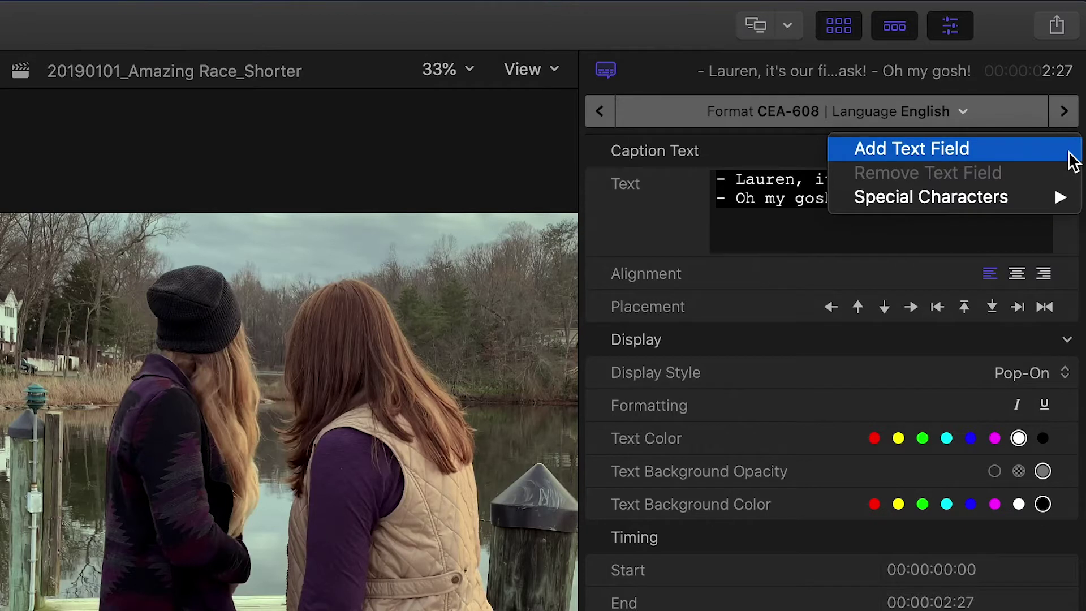
{"action": "mouse_move", "coordinate": [931, 198]}
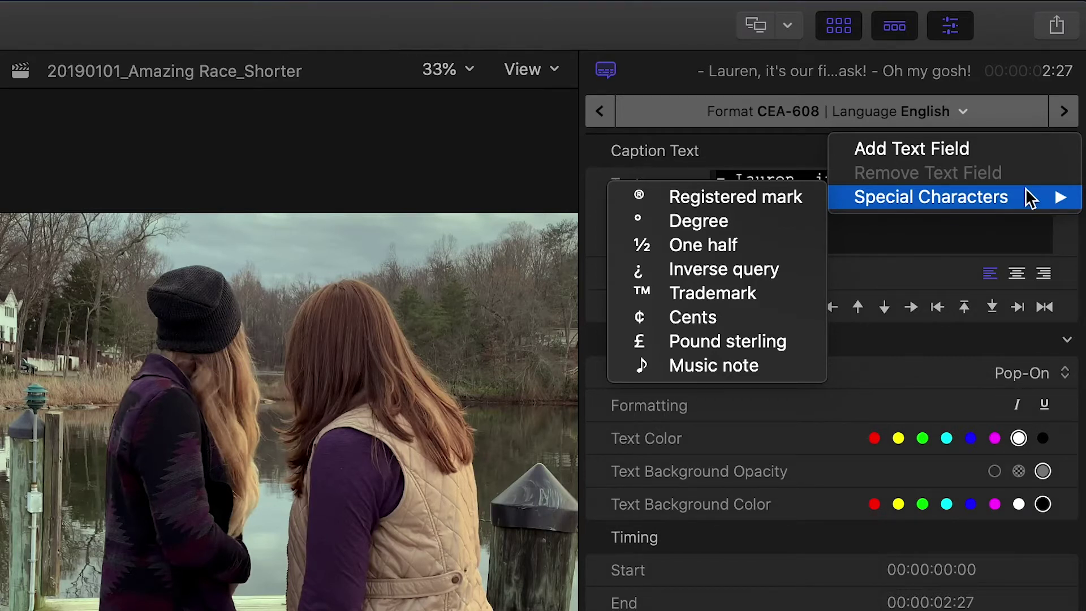
{"action": "left_click", "coordinate": [999, 155]}
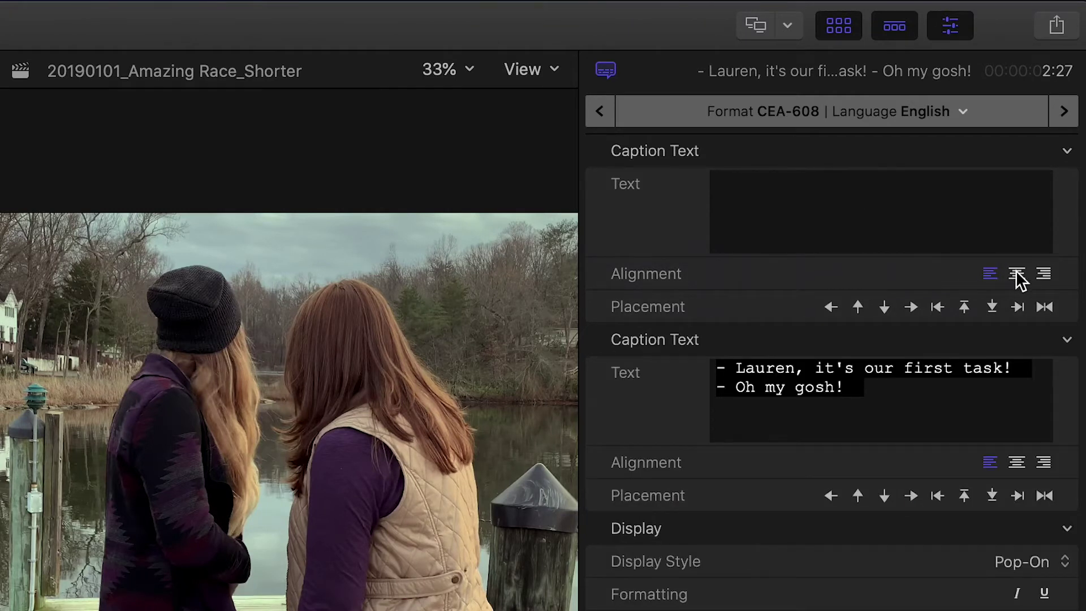
{"action": "left_click", "coordinate": [992, 273]}
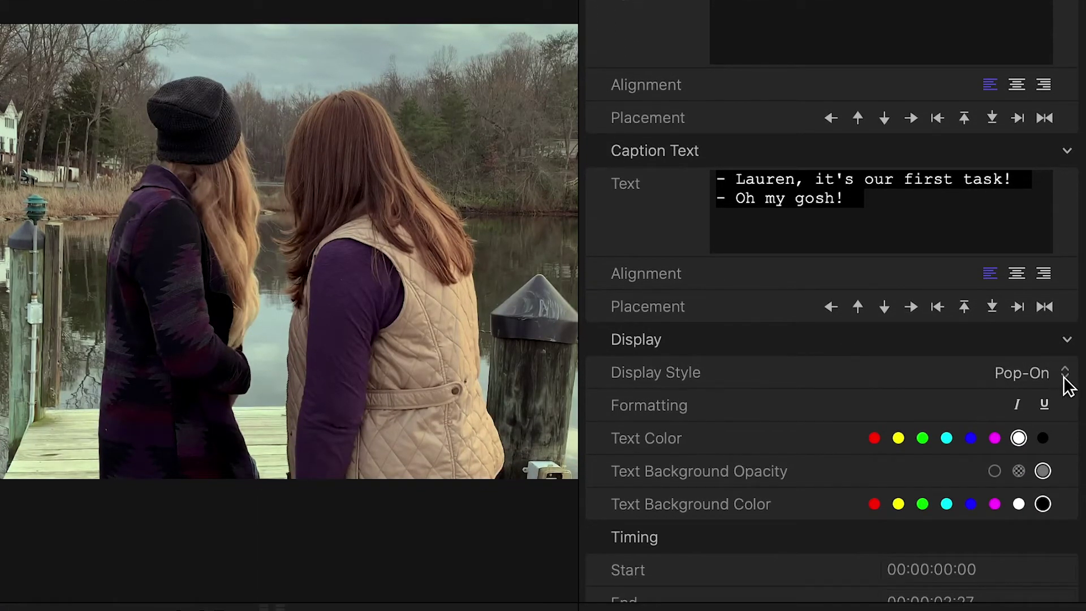
{"action": "left_click", "coordinate": [1066, 374]}
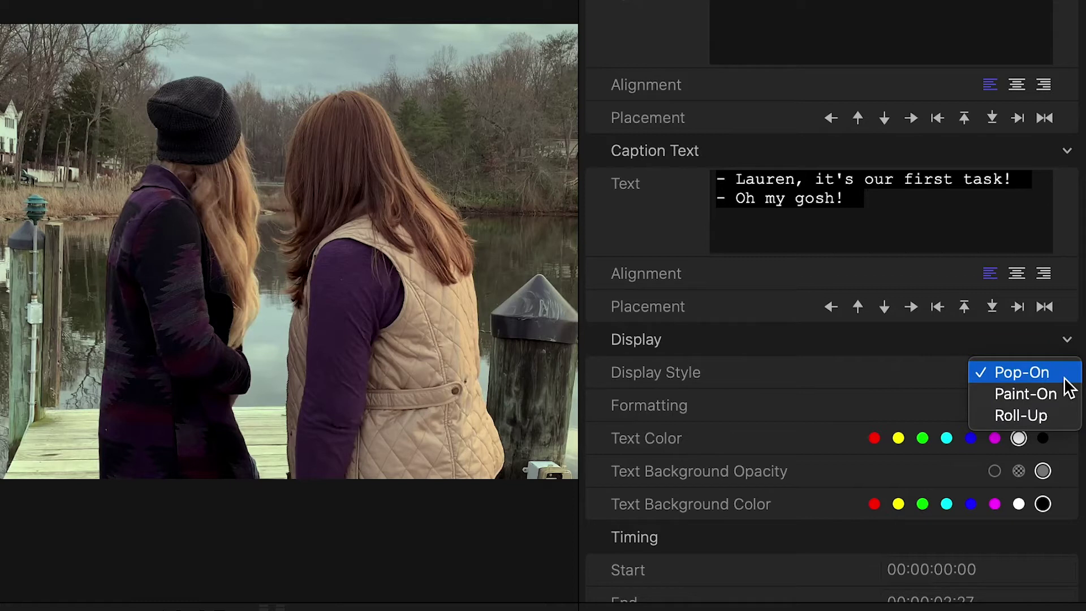
{"action": "left_click", "coordinate": [1068, 385]}
{"action": "left_click", "coordinate": [1068, 378]}
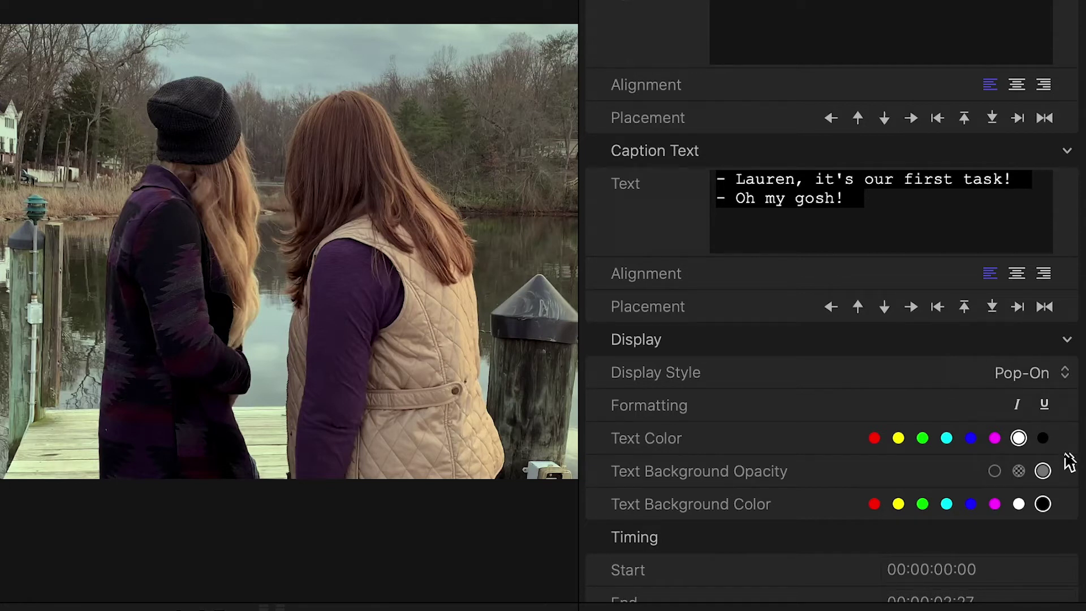
{"action": "scroll", "coordinate": [1069, 548], "scroll_direction": "down", "scroll_amount": 4}
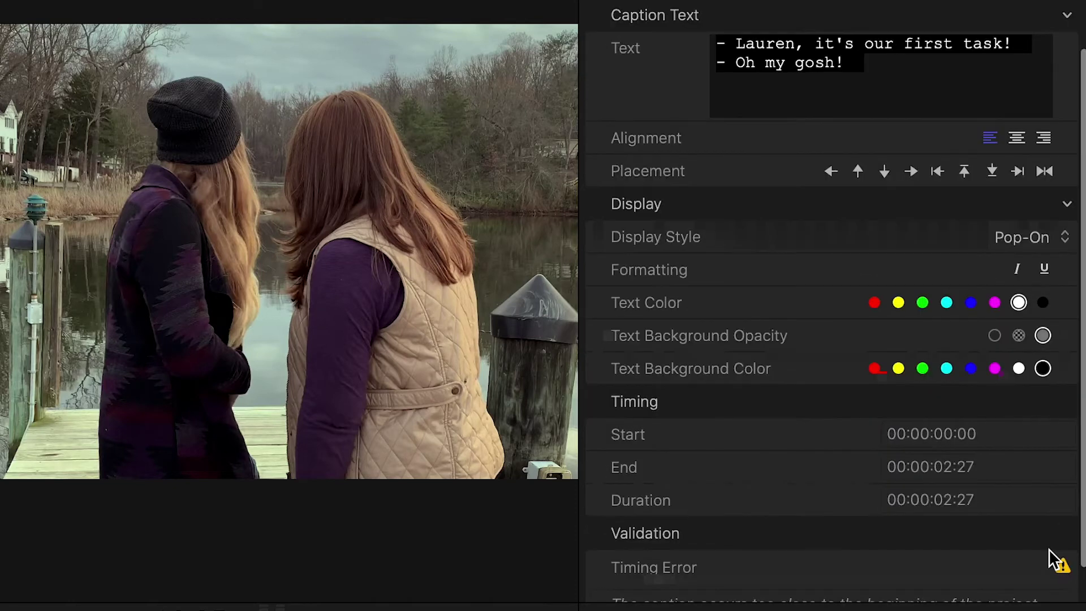
{"action": "scroll", "coordinate": [1049, 549], "scroll_direction": "up", "scroll_amount": 2}
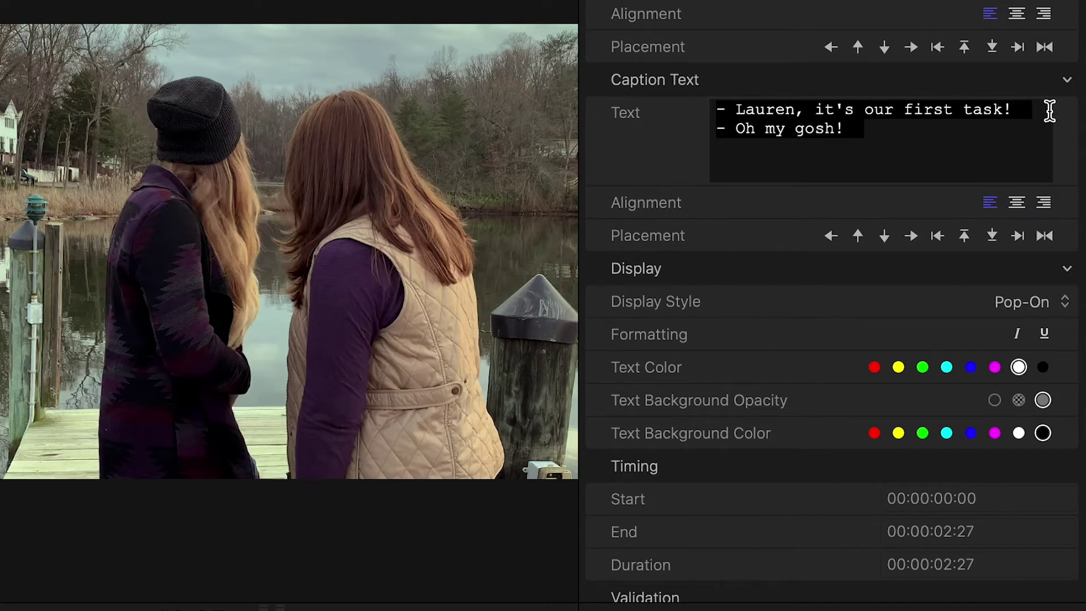
Save the first caption's Pop-On styling as the default caption style
{"action": "left_click", "coordinate": [1071, 271]}
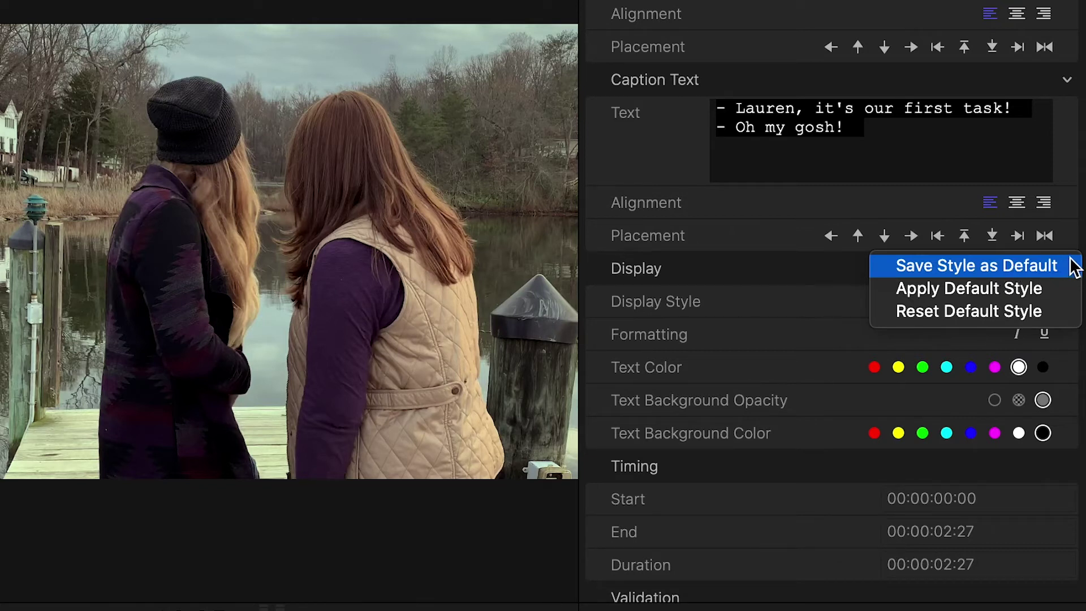
{"action": "left_click", "coordinate": [1078, 230]}
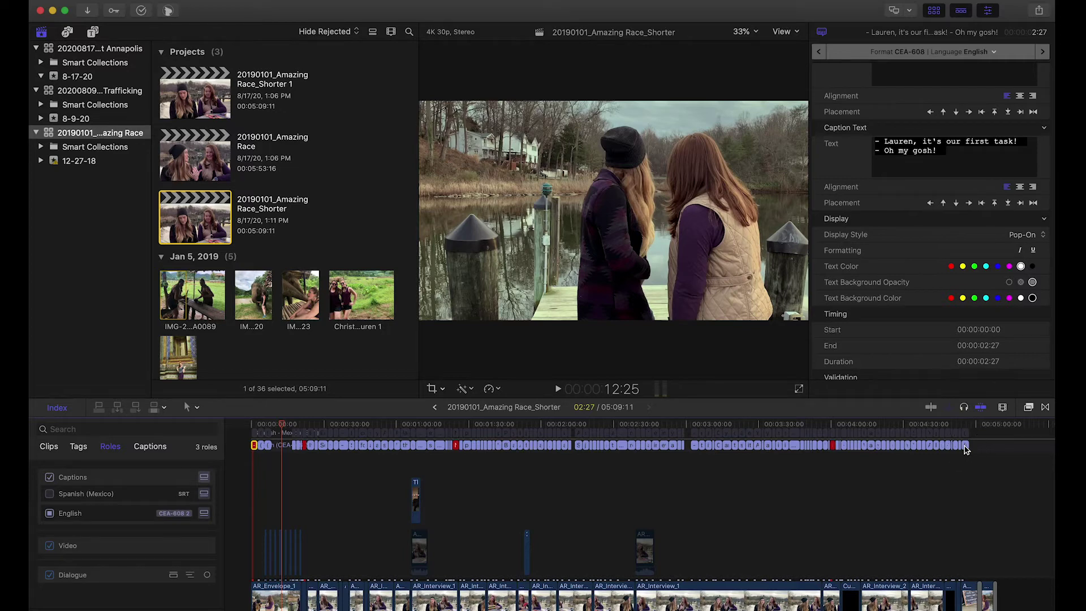
Duplicate all selected CEA-608 captions into a new English SRT caption role
{"action": "left_click", "coordinate": [966, 447], "text": "shift"}
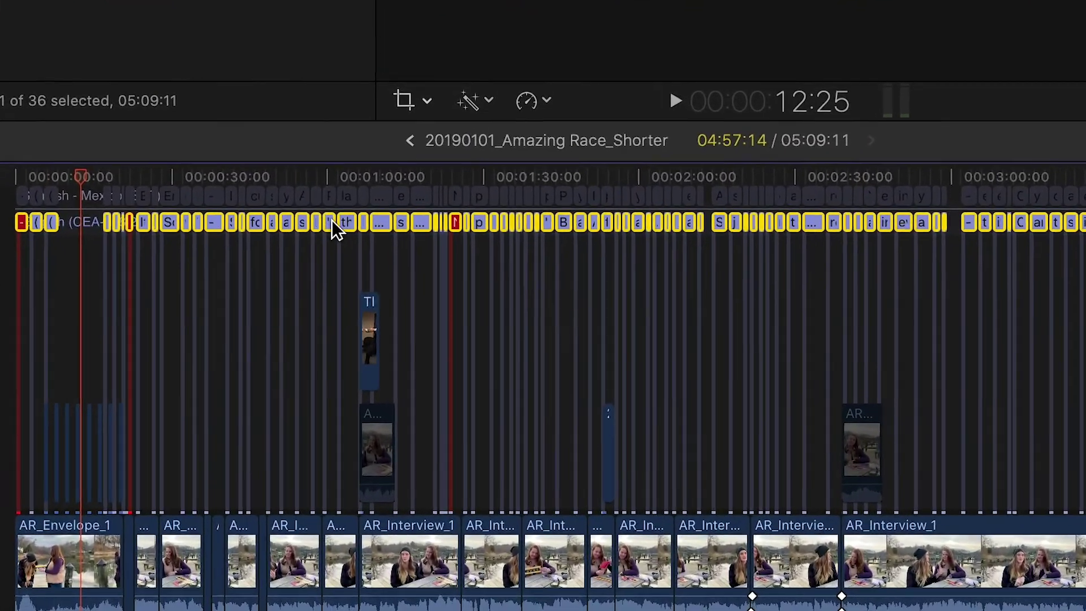
{"action": "right_click", "coordinate": [350, 282]}
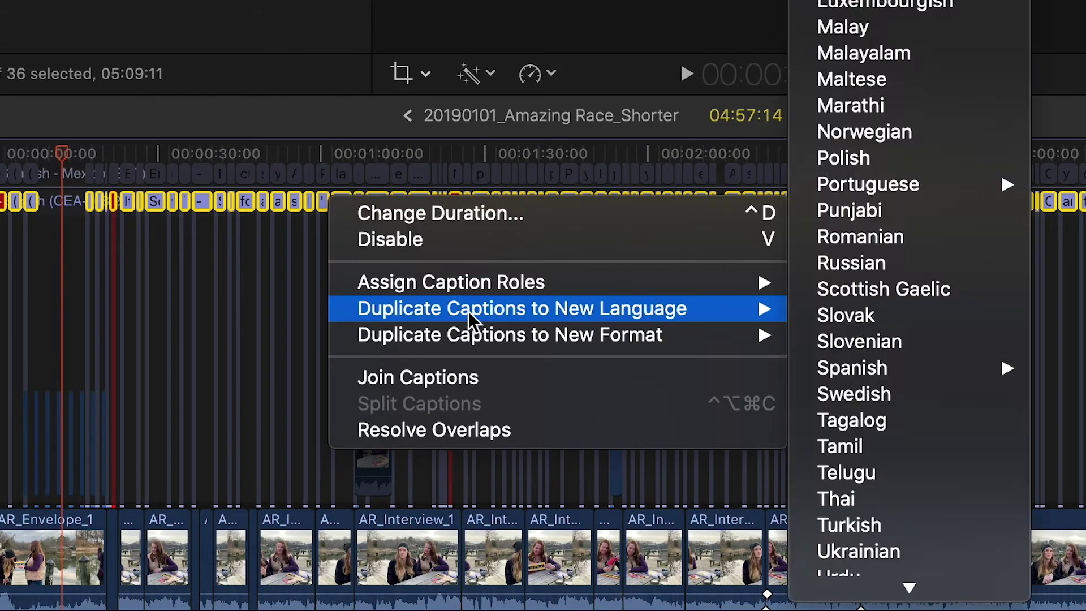
{"action": "mouse_move", "coordinate": [510, 335]}
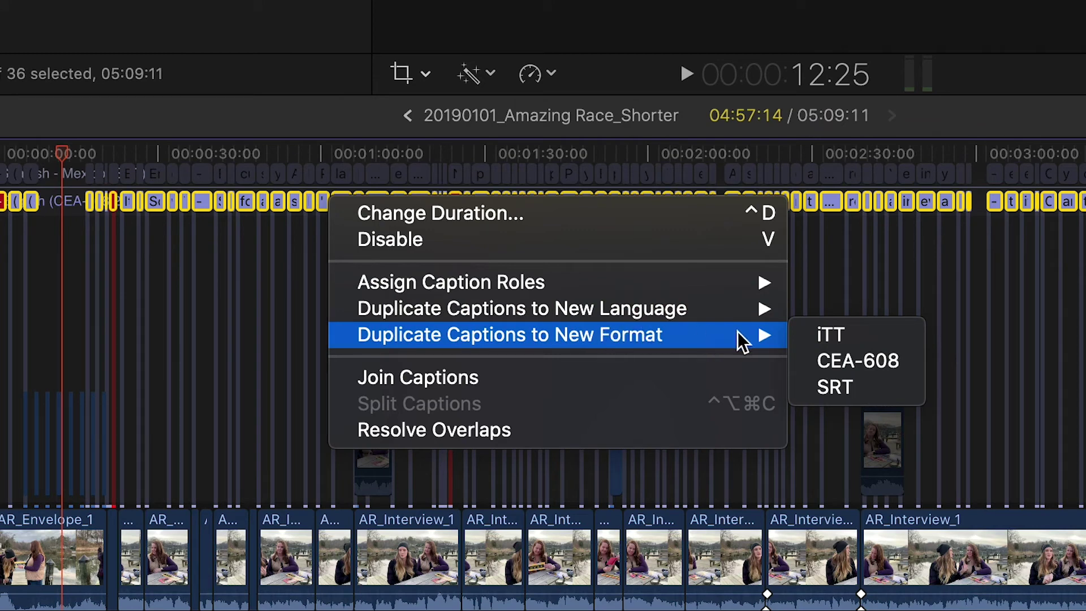
{"action": "left_click", "coordinate": [843, 386]}
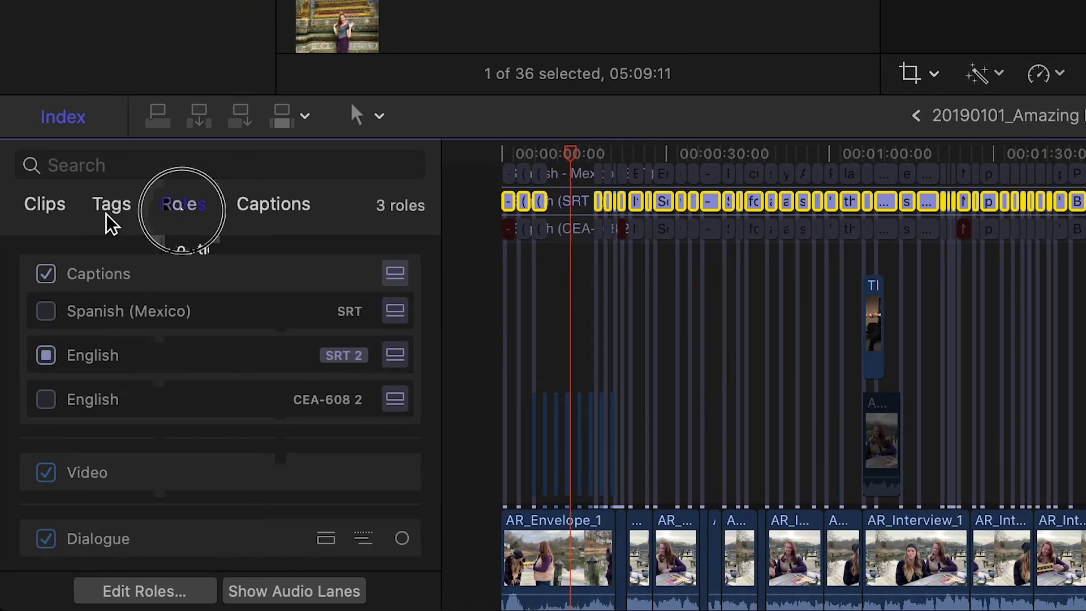
Make English SRT the active caption role instead of CEA-608 and select the first SRT caption
{"action": "left_click", "coordinate": [47, 400]}
{"action": "left_click", "coordinate": [47, 356]}
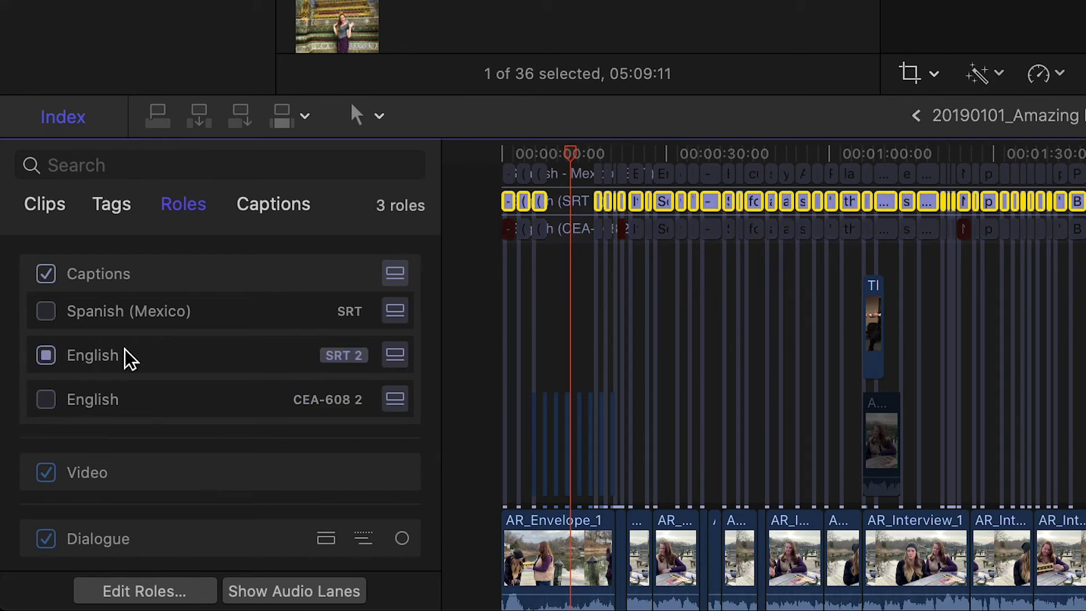
{"action": "key", "text": "Home"}
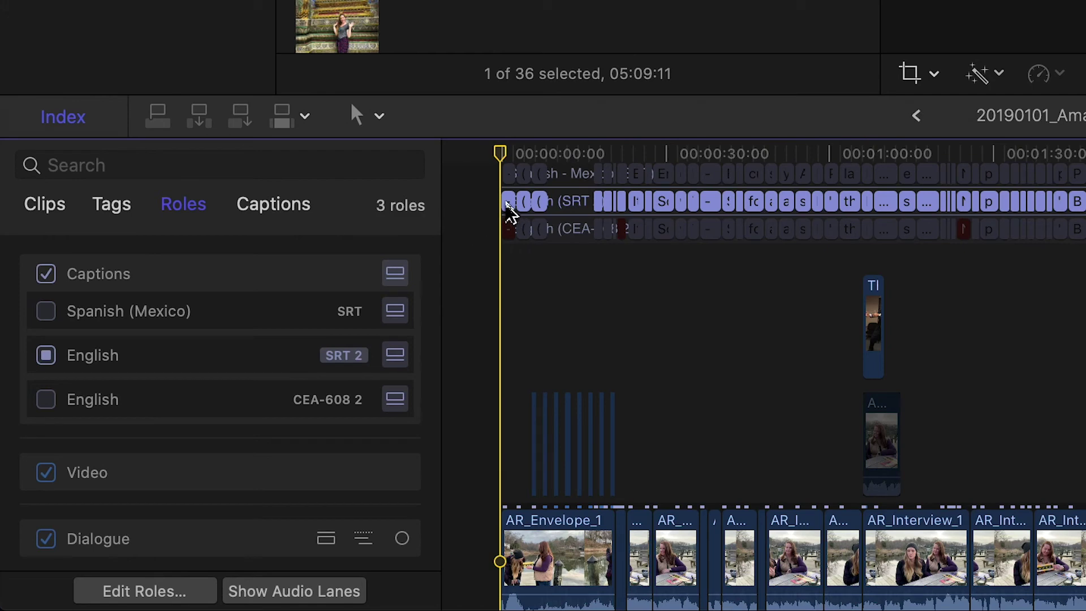
{"action": "left_click", "coordinate": [509, 204]}
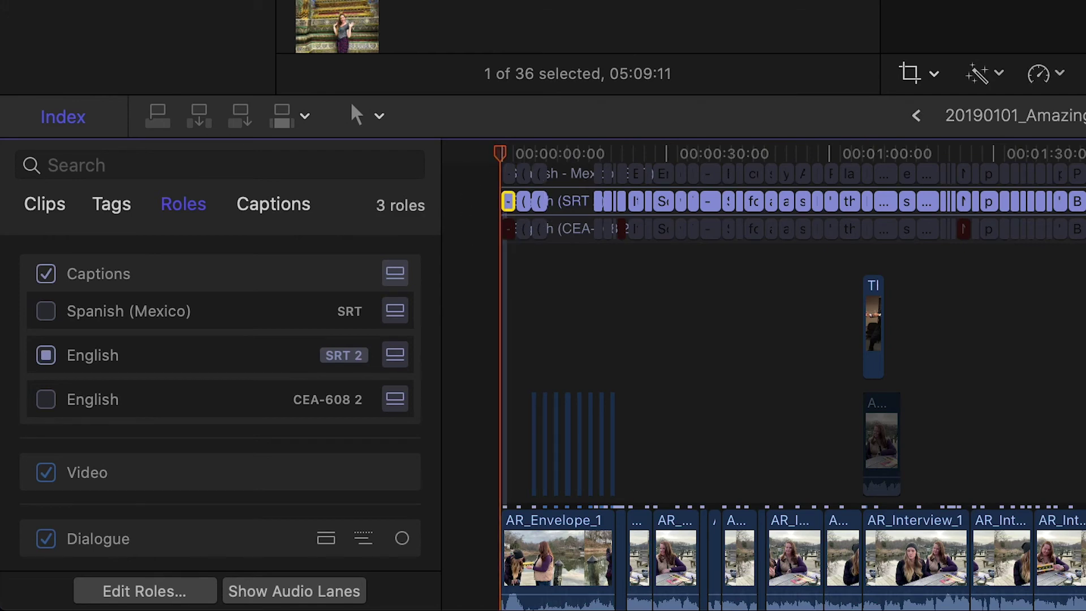